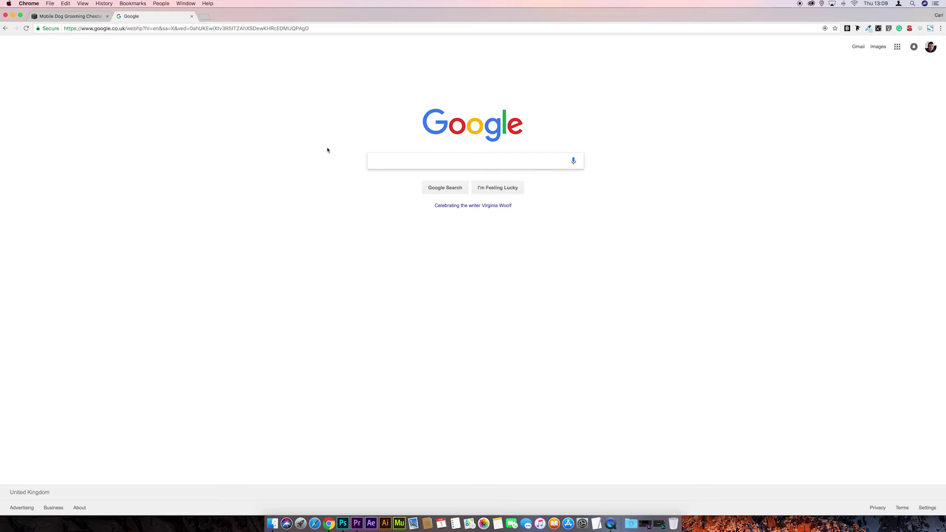
Search Google for 'squarespace designer uk' and look over the BOLDbold Studio result
{"action": "type", "text": "qua"}
{"action": "key", "text": "Down"}
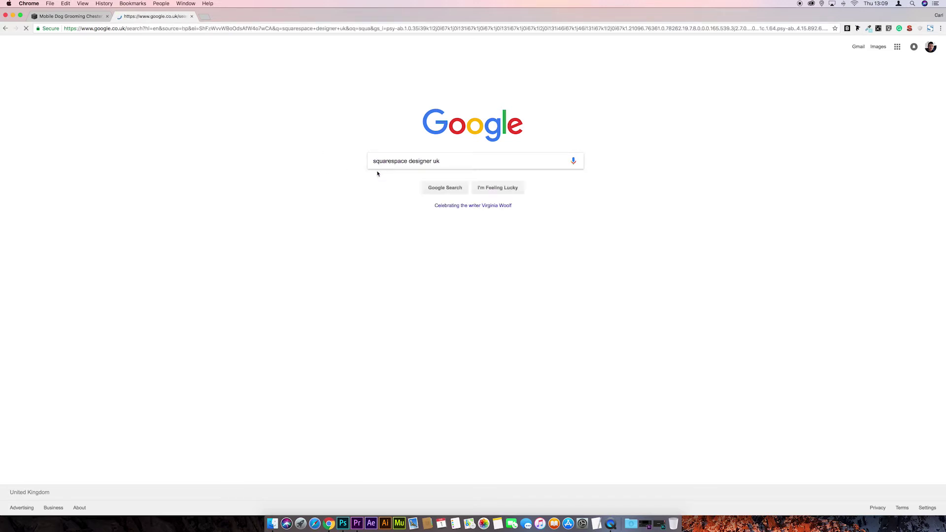
{"action": "key", "text": "Return"}
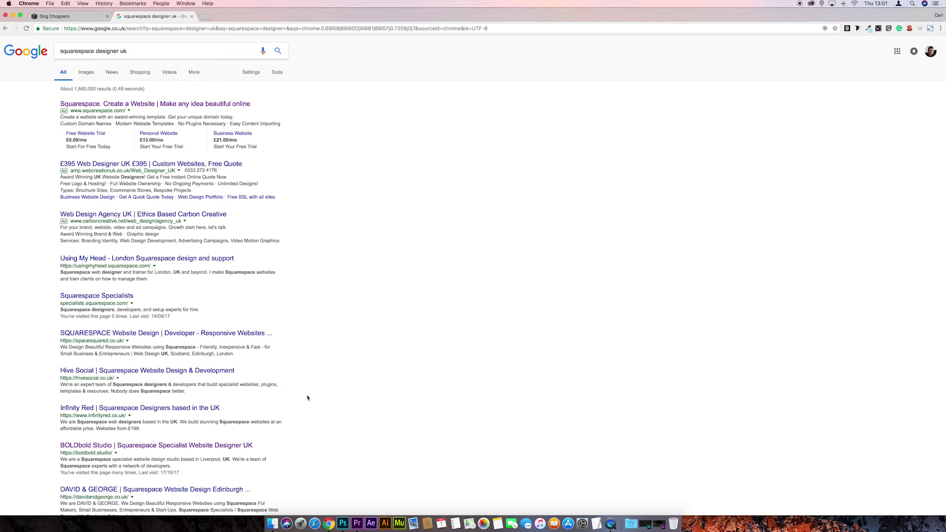
{"action": "left_click_drag", "start_coordinate": [303, 445], "coordinate": [46, 446]}
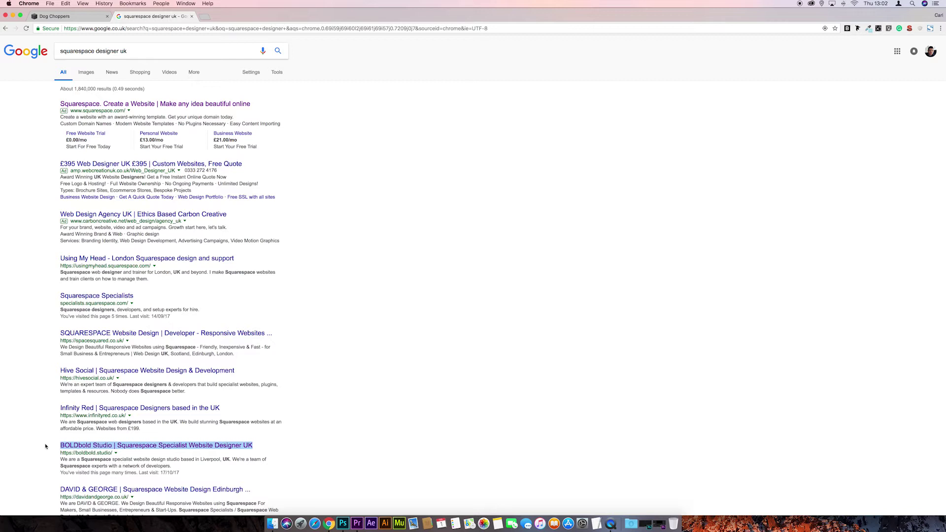
{"action": "left_click", "coordinate": [43, 314]}
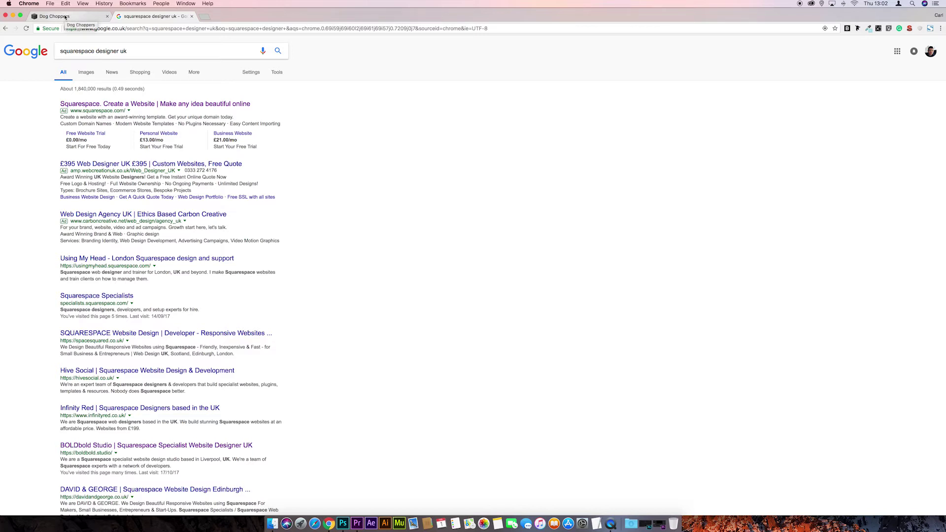
Switch back to the Dog Choppers site in the Squarespace tab
{"action": "left_click", "coordinate": [65, 18]}
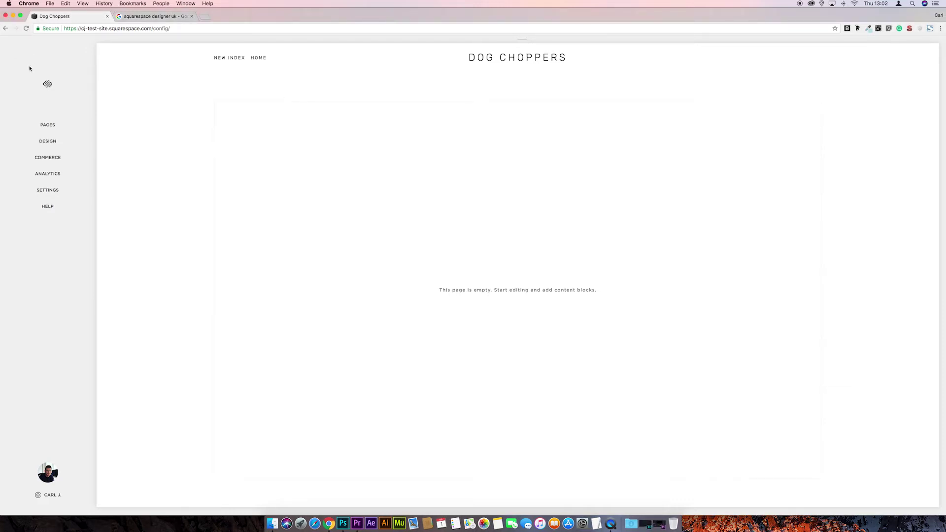
In Design > Logo & Title, retitle the site 'Mobile Dog Grooming Chester, Wirral and Chester' and save
{"action": "left_click", "coordinate": [48, 140]}
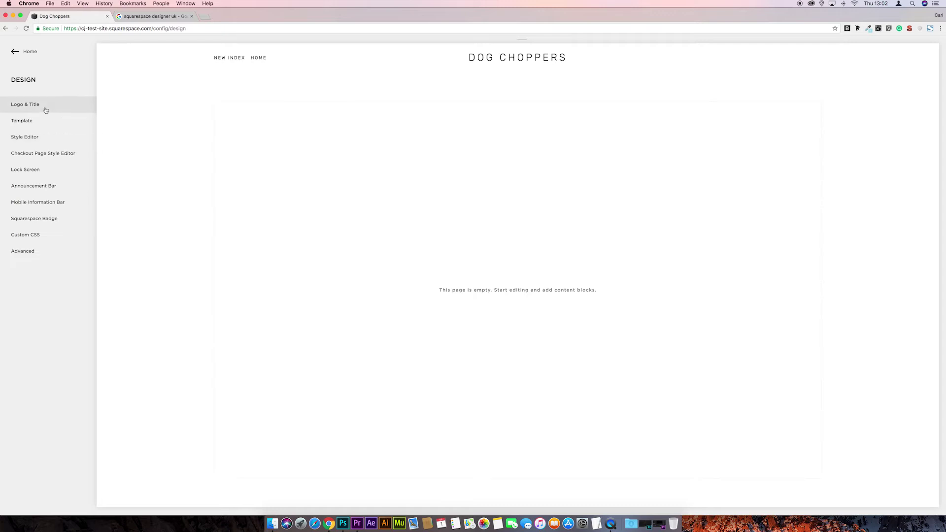
{"action": "left_click", "coordinate": [46, 110]}
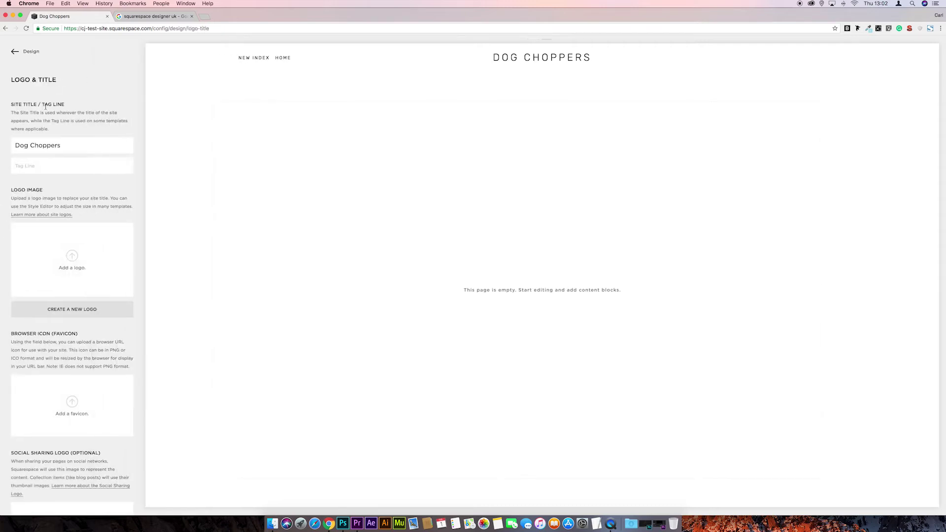
{"action": "left_click_drag", "start_coordinate": [85, 147], "coordinate": [0, 144]}
{"action": "type", "text": "Mobile Dog Grooming"}
{"action": "type", "text": " Chester, Wirral"}
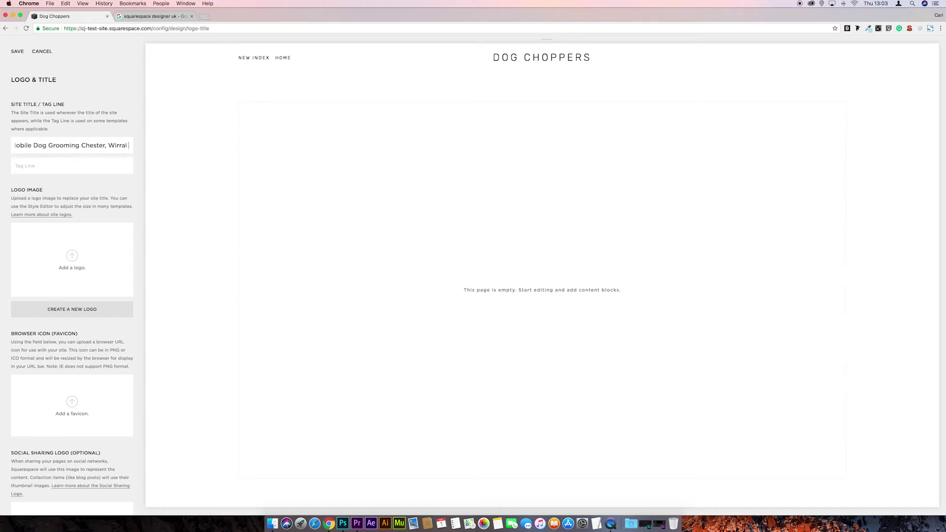
{"action": "key", "text": "BackSpace"}
{"action": "type", "text": "and Chester"}
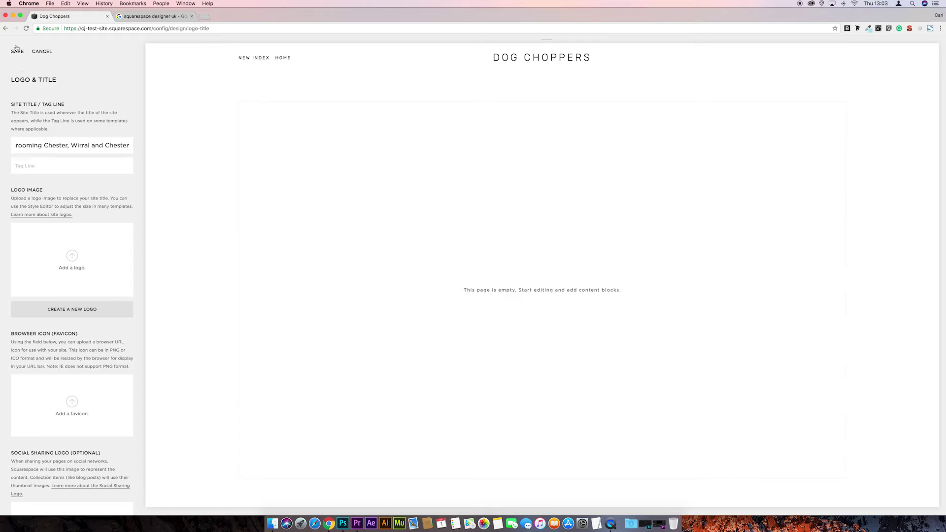
{"action": "left_click", "coordinate": [16, 54]}
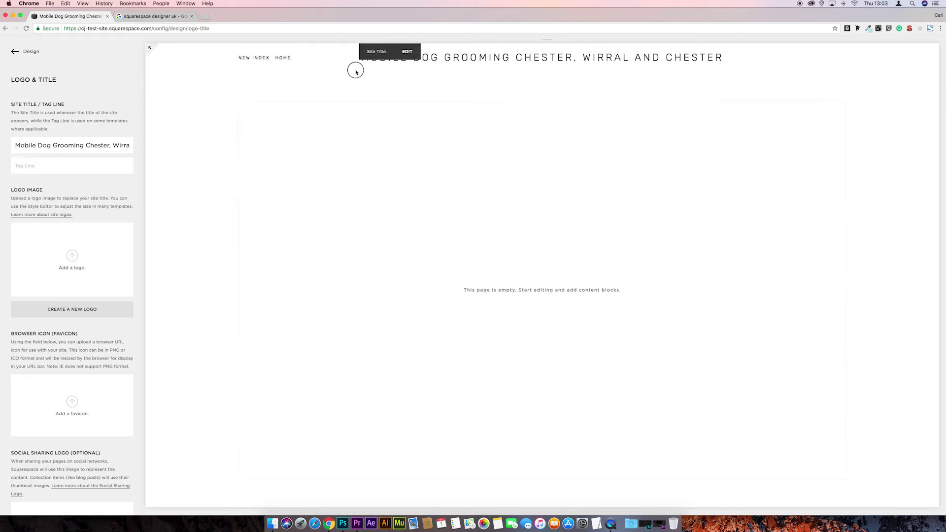
Highlight the new grooming title in the header, then return to the Design settings list
{"action": "mouse_move", "coordinate": [355, 69]}
{"action": "left_mouse_down"}
{"action": "mouse_move", "coordinate": [505, 62]}
{"action": "mouse_move", "coordinate": [352, 63]}
{"action": "left_mouse_up"}
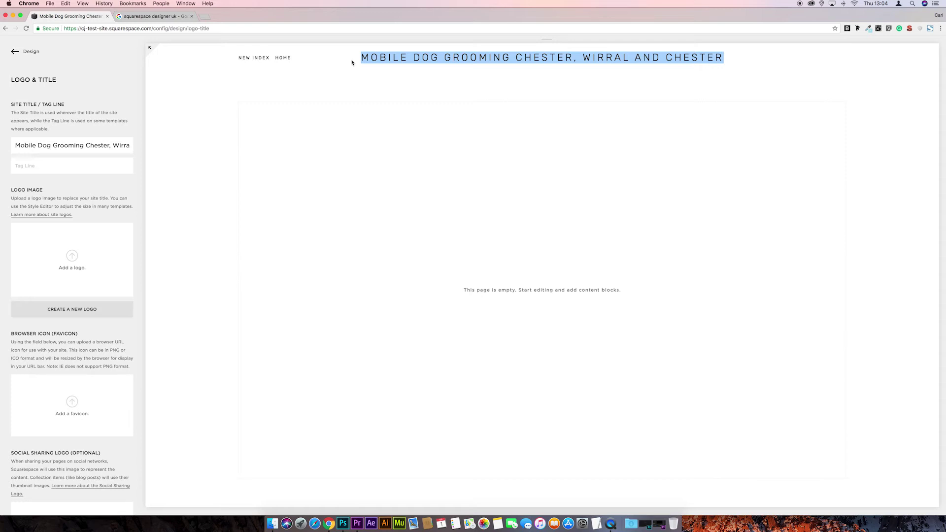
{"action": "key", "text": "Escape"}
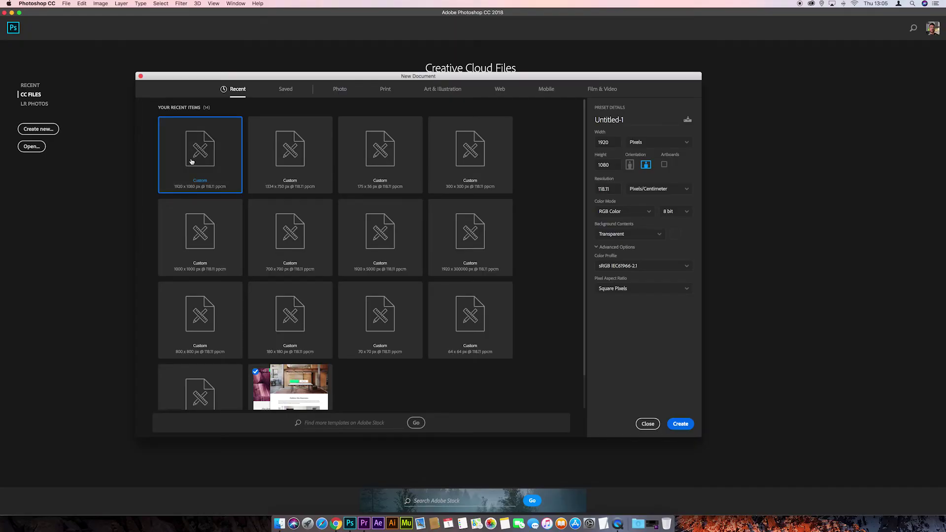
Create the transparent 1920×1080 document and type 'DOG CHOPPERS' on the canvas
{"action": "left_click", "coordinate": [683, 425]}
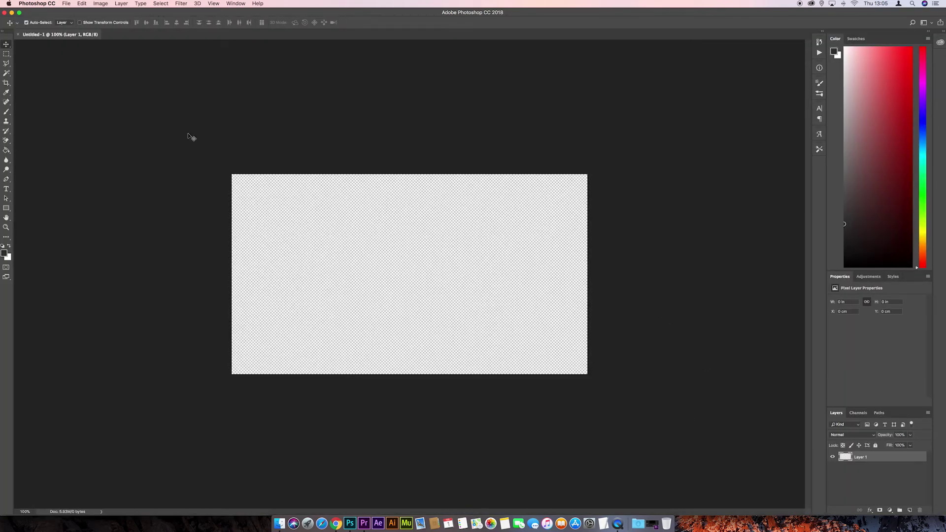
{"action": "left_click", "coordinate": [6, 188]}
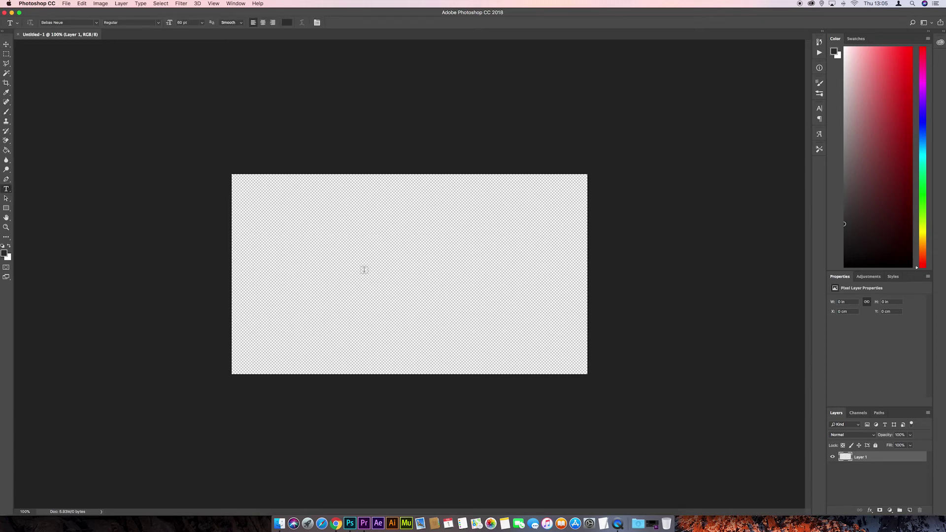
{"action": "left_click", "coordinate": [364, 270]}
{"action": "type", "text": "D"}
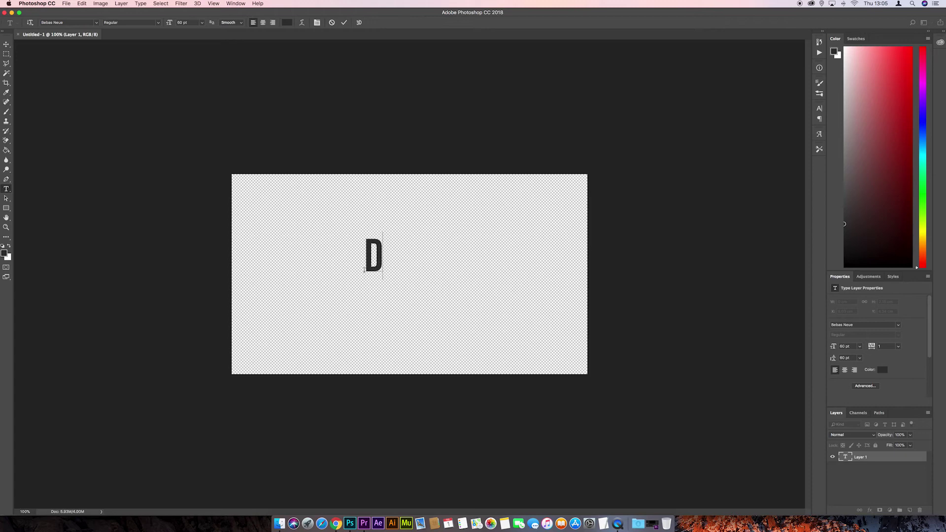
{"action": "type", "text": "O"}
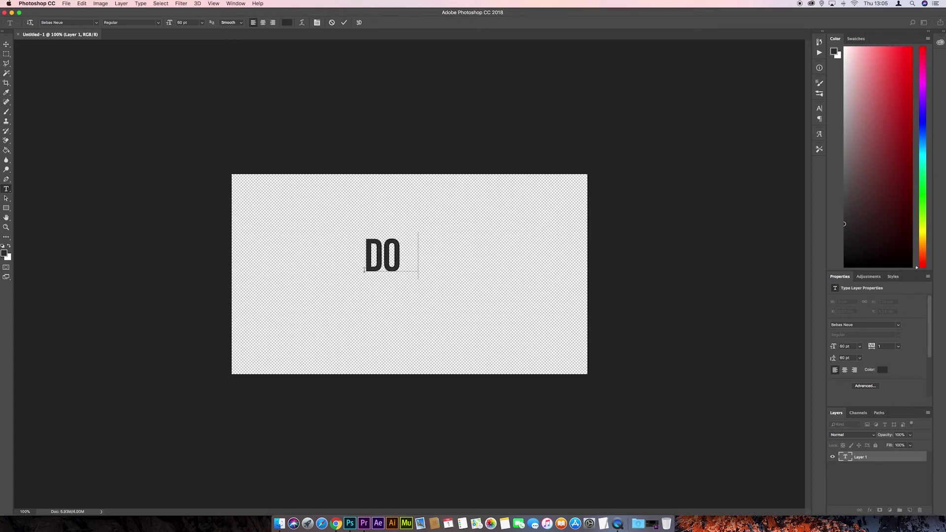
{"action": "type", "text": "G CH"}
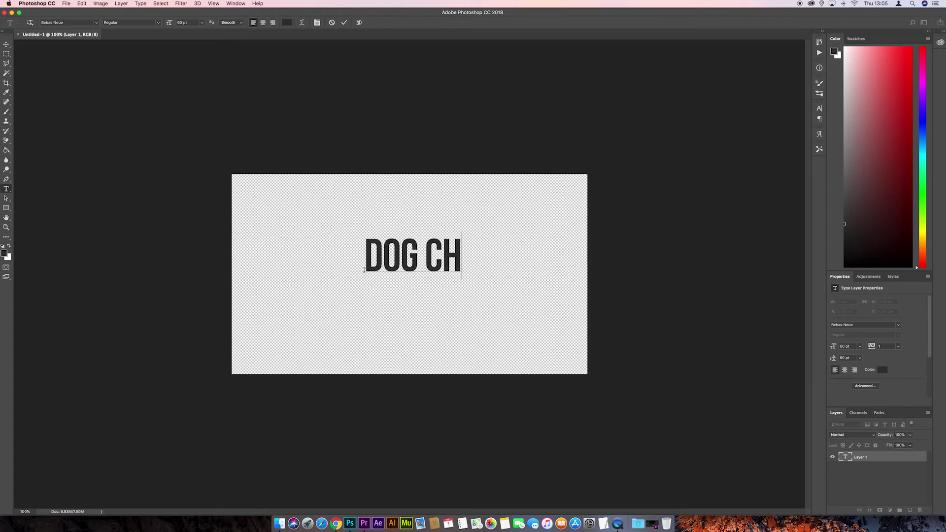
{"action": "type", "text": "OPPERS"}
Crop the top, bottom, left and right edges in to the DOG CHOPPERS text and apply
{"action": "left_click", "coordinate": [7, 83]}
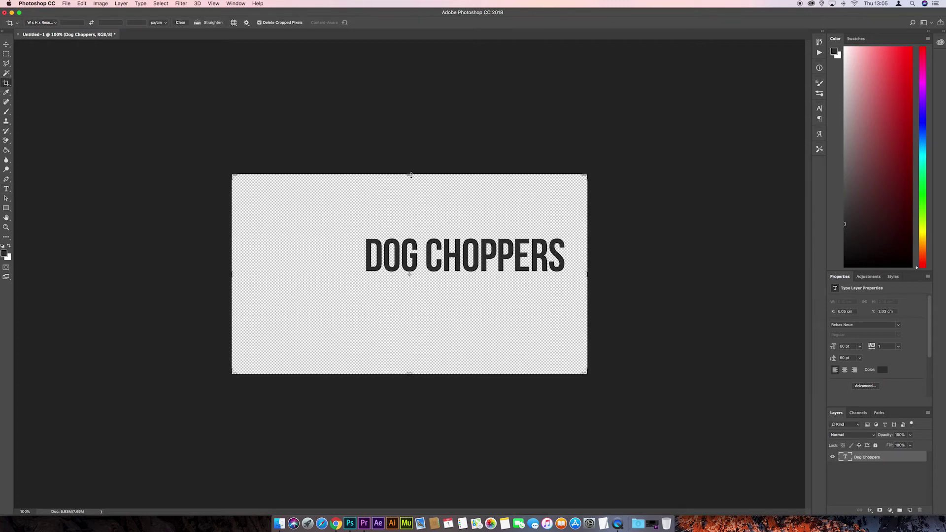
{"action": "left_click_drag", "start_coordinate": [409, 175], "coordinate": [409, 206]}
{"action": "left_click_drag", "start_coordinate": [410, 343], "coordinate": [415, 294]}
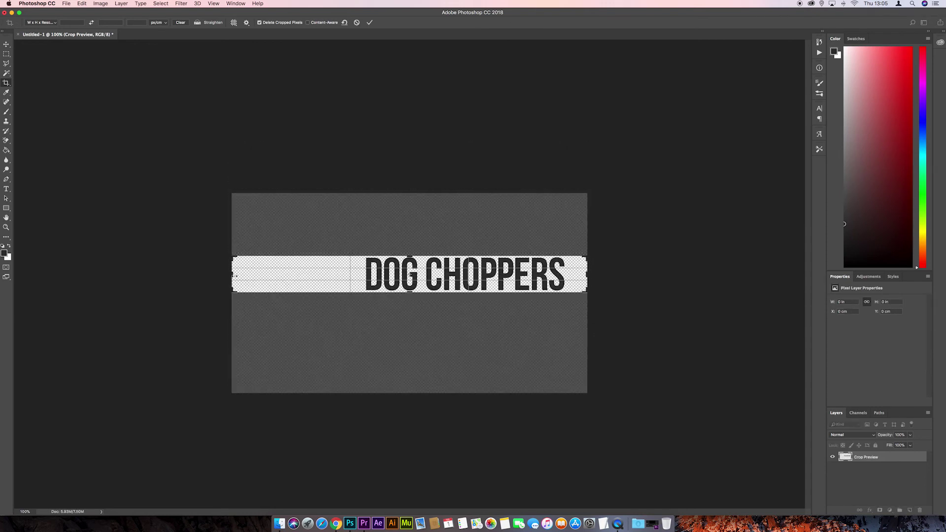
{"action": "left_click_drag", "start_coordinate": [233, 274], "coordinate": [297, 274]}
{"action": "left_click_drag", "start_coordinate": [523, 275], "coordinate": [513, 275]}
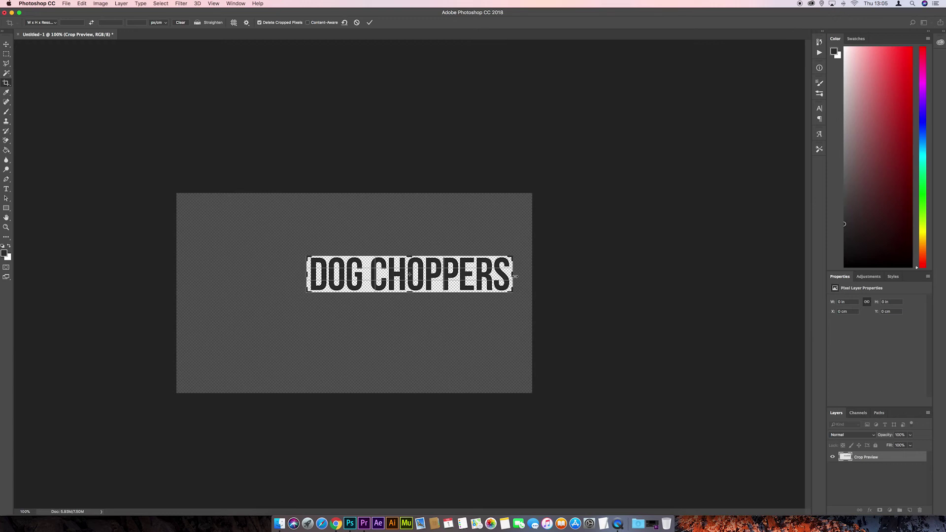
{"action": "key", "text": "Return"}
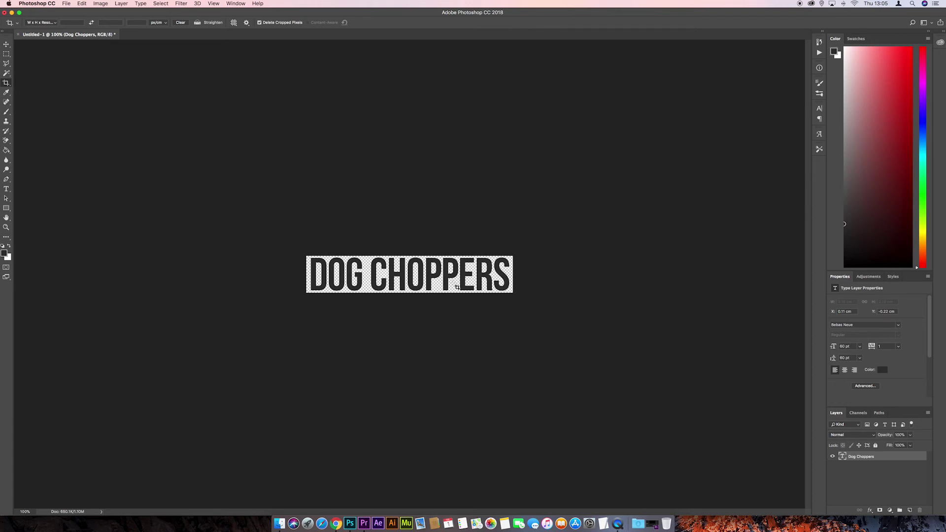
Save the image as PNG named 'logo' with the default PNG compression options
{"action": "key", "text": "super"}
{"action": "key", "text": "super+shift+s"}
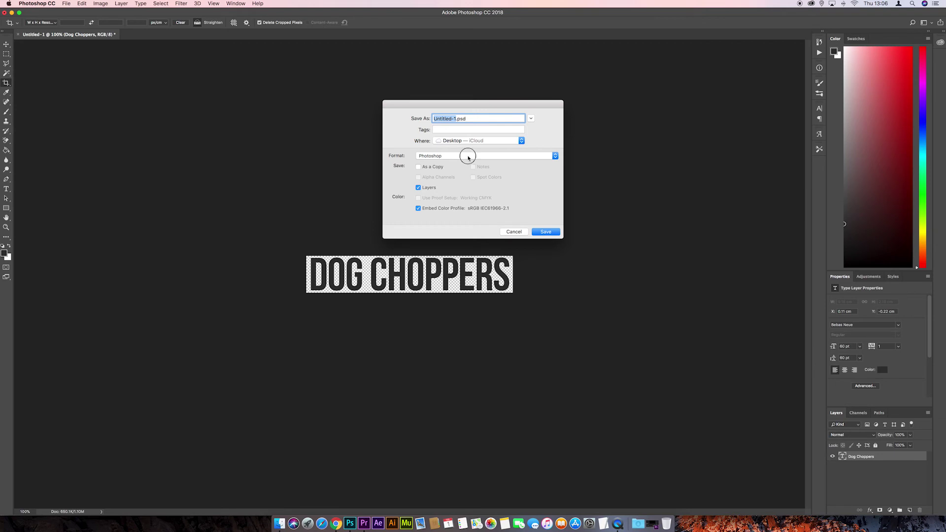
{"action": "left_click", "coordinate": [468, 157]}
{"action": "left_click", "coordinate": [446, 250]}
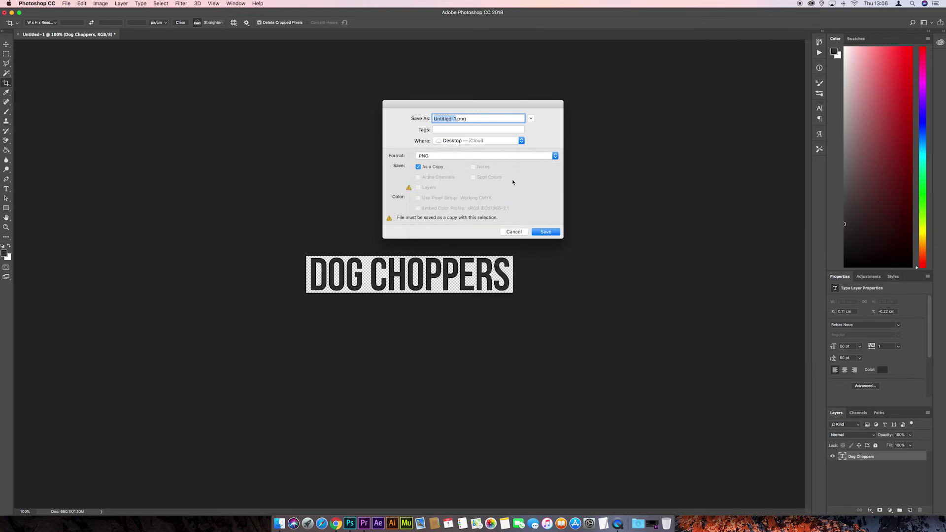
{"action": "type", "text": "logo"}
{"action": "left_click", "coordinate": [547, 232]}
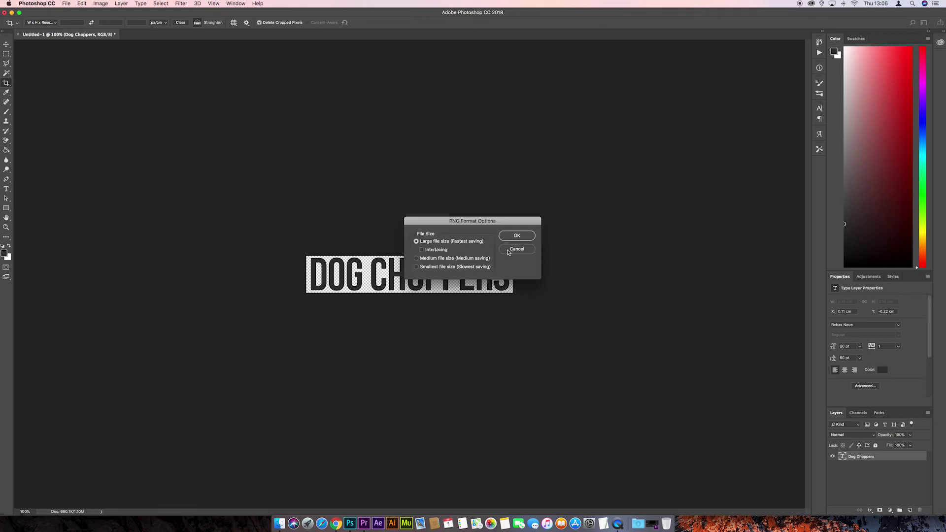
{"action": "left_click", "coordinate": [518, 236]}
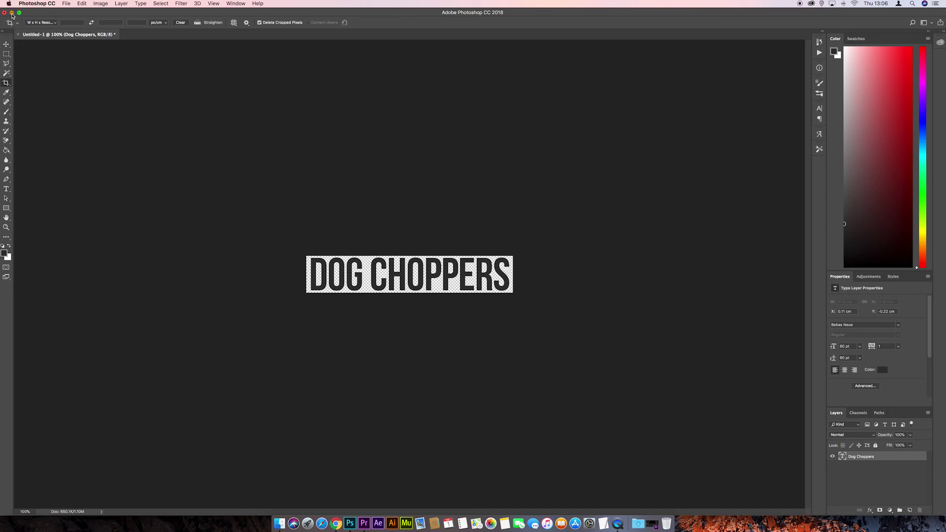
Add Desktop/logo.png as the logo under Logo & Title and save
{"action": "left_click", "coordinate": [12, 12]}
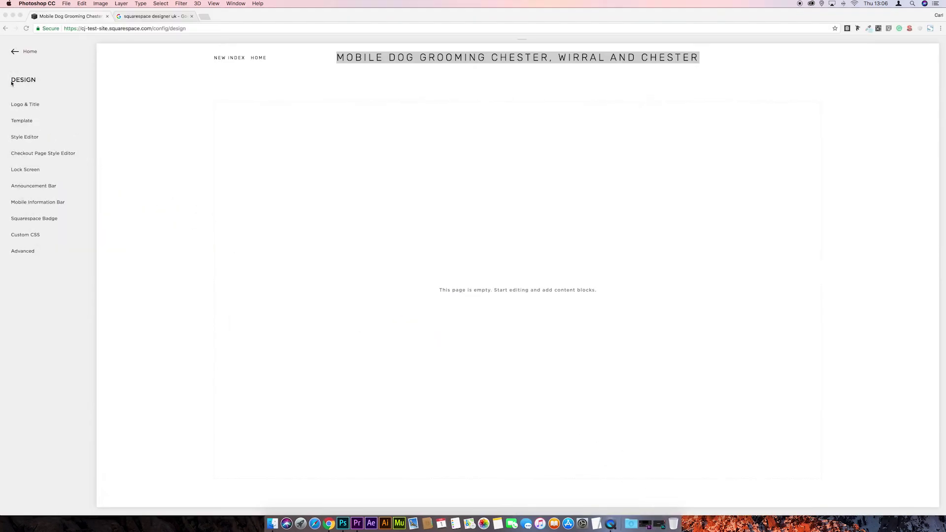
{"action": "left_click", "coordinate": [28, 105]}
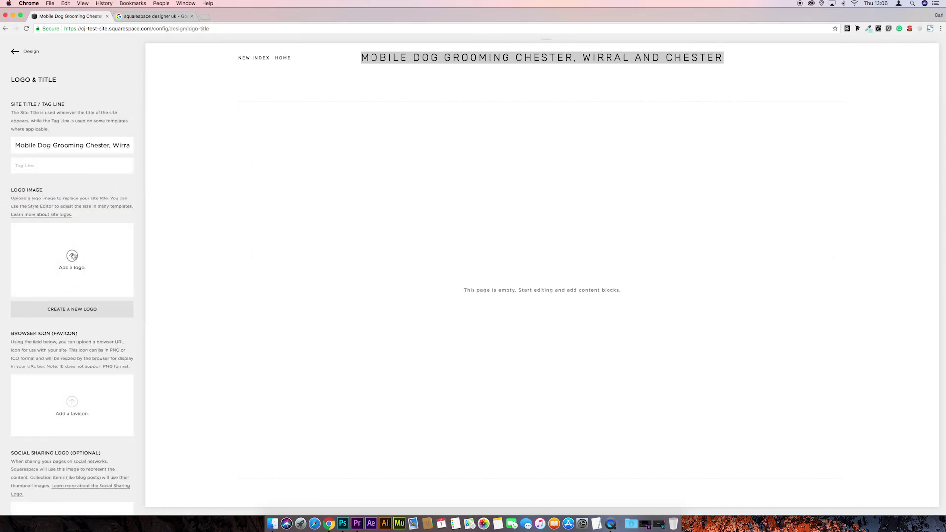
{"action": "left_click", "coordinate": [73, 255]}
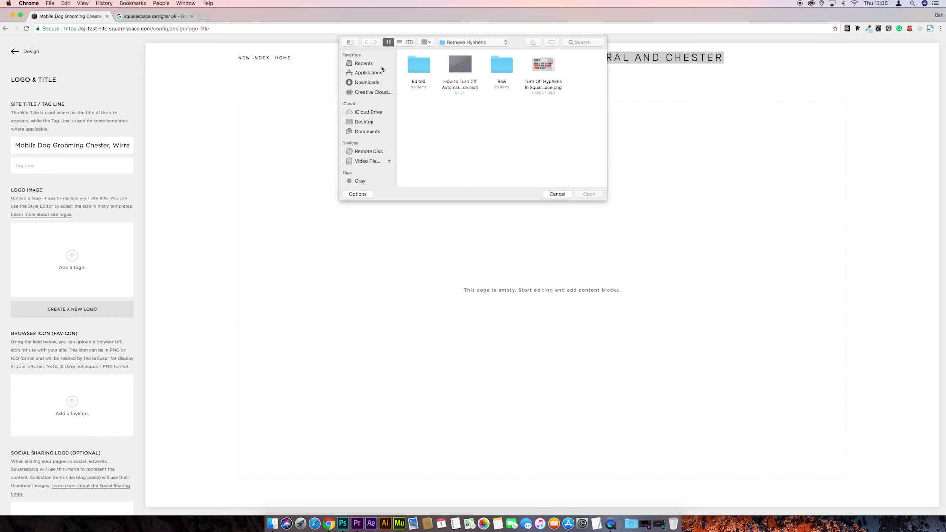
{"action": "left_click", "coordinate": [361, 124]}
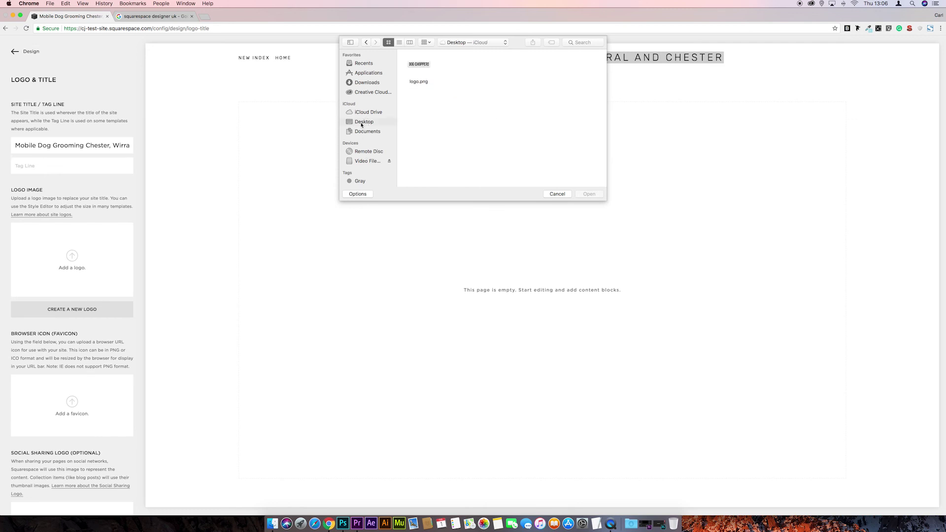
{"action": "left_click", "coordinate": [427, 65]}
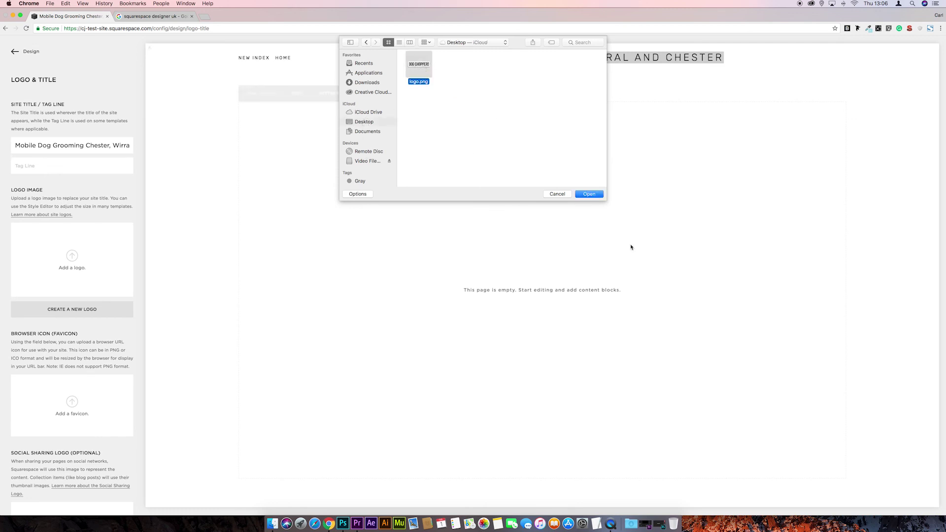
{"action": "left_click", "coordinate": [590, 195]}
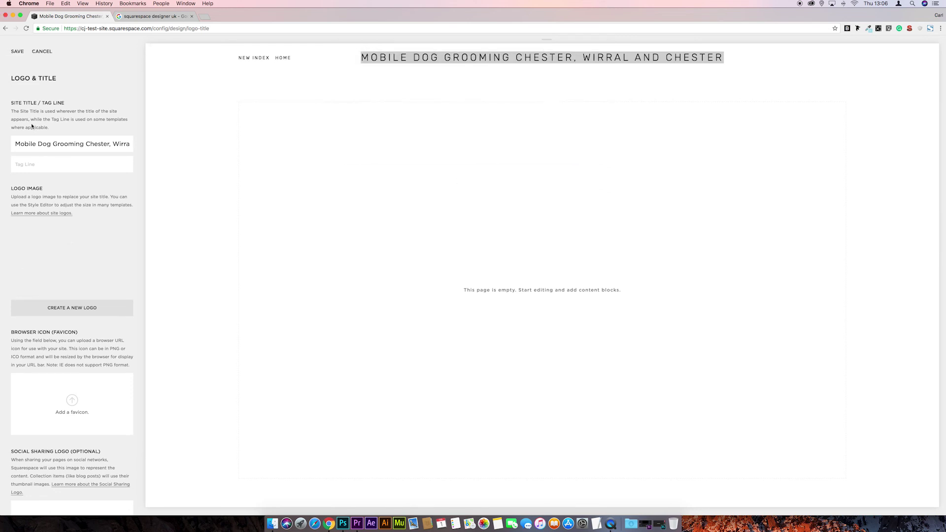
{"action": "left_click", "coordinate": [17, 52]}
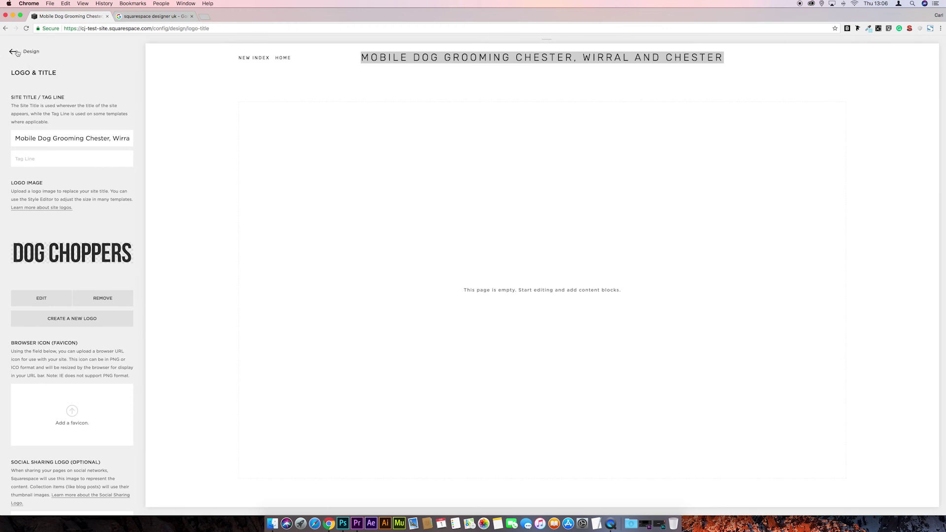
Refresh the preview to show the DOG CHOPPERS logo, then check the Site Title field
{"action": "left_click", "coordinate": [17, 53]}
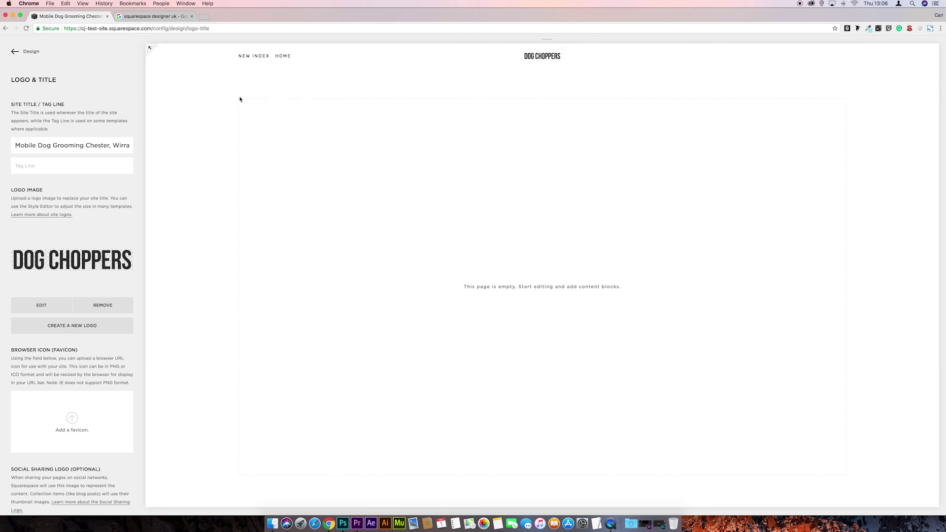
{"action": "left_click", "coordinate": [12, 145]}
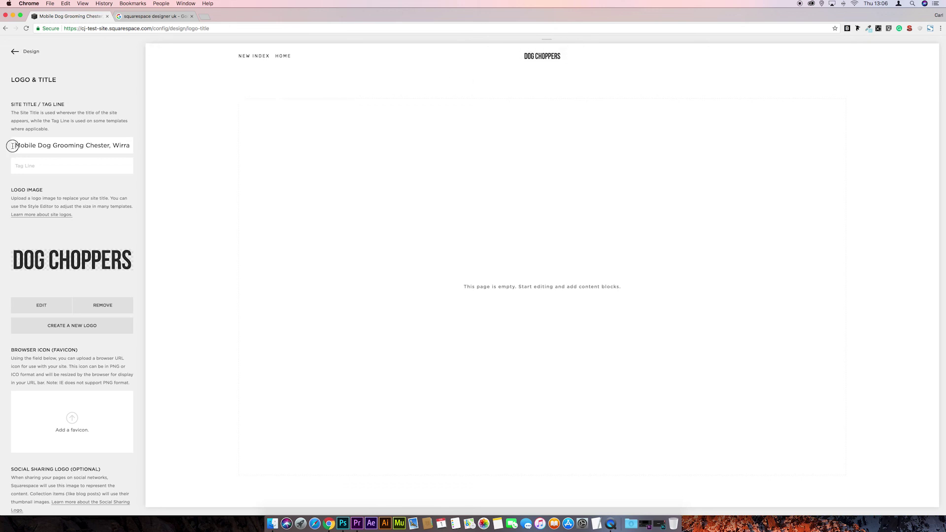